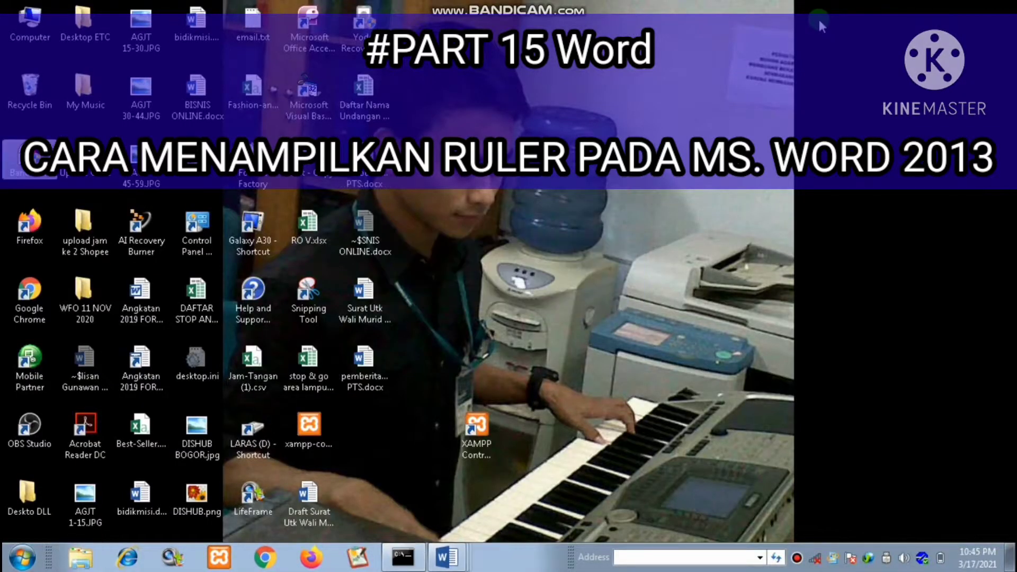
# Step: Alt+Tab through the open windows to bring the Command Prompt window to the front
pyautogui.hotkey('alt', 'Tab')
pyautogui.hotkey('alt', 'Tab')
pyautogui.hotkey('alt', 'Tab')
pyautogui.hotkey('alt', 'Tab')
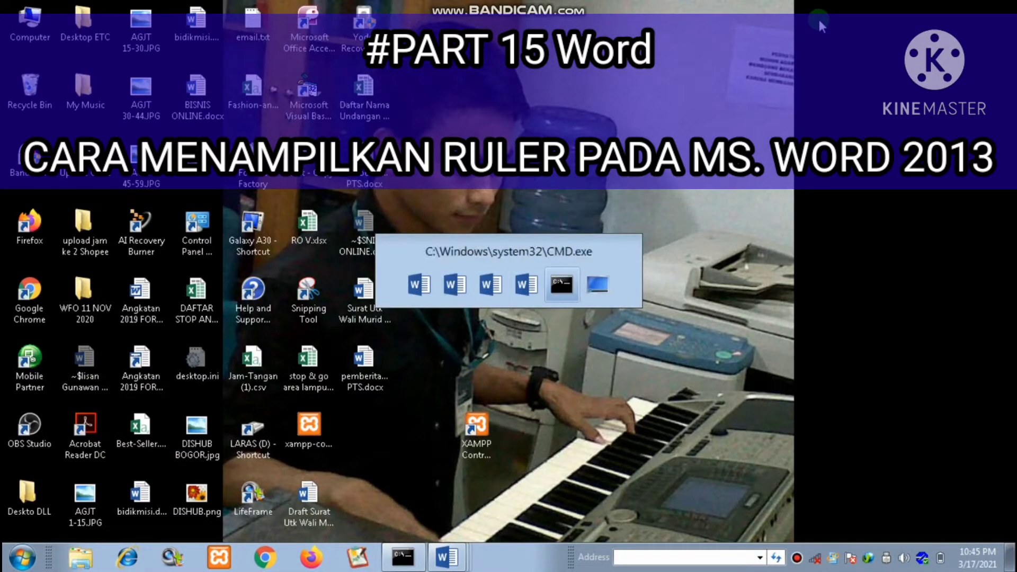
pyautogui.hotkey('alt', 'Tab')
pyautogui.hotkey('alt', 'Tab')
pyautogui.hotkey('alt', 'Tab')
pyautogui.hotkey('alt', 'Tab')
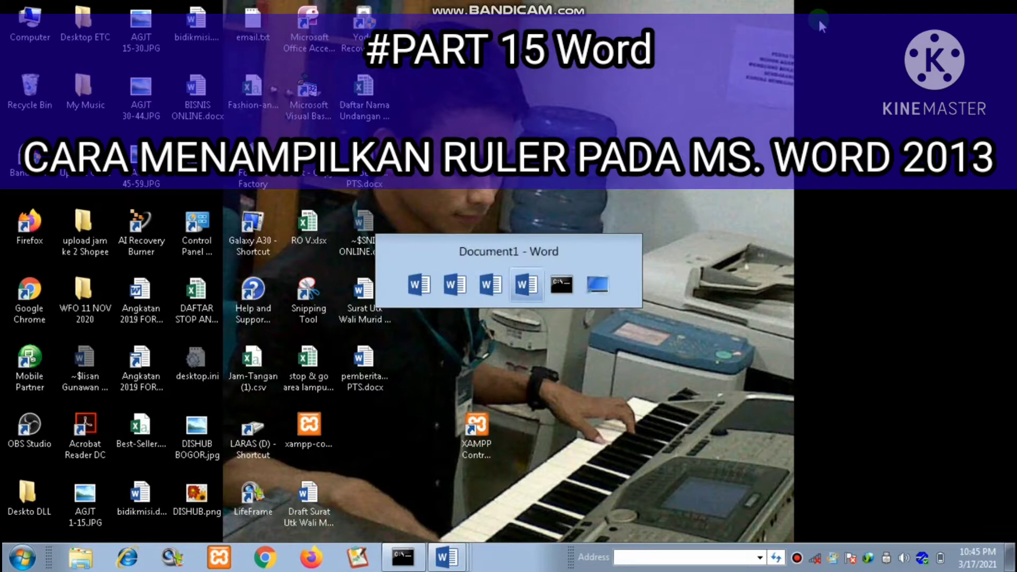
pyautogui.hotkey('alt', 'Tab')
pyautogui.hotkey('alt', 'Tab')
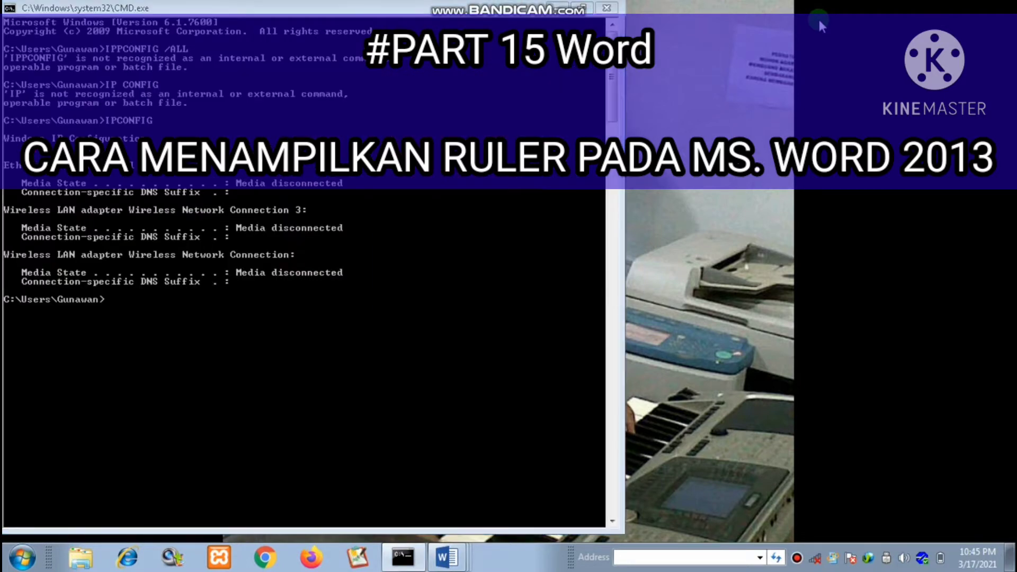
# Step: Alt+Tab from the console to the blank Document1 Word window
pyautogui.hotkey('alt', 'Tab')
pyautogui.hotkey('alt', 'Tab')
pyautogui.hotkey('alt', 'Tab')
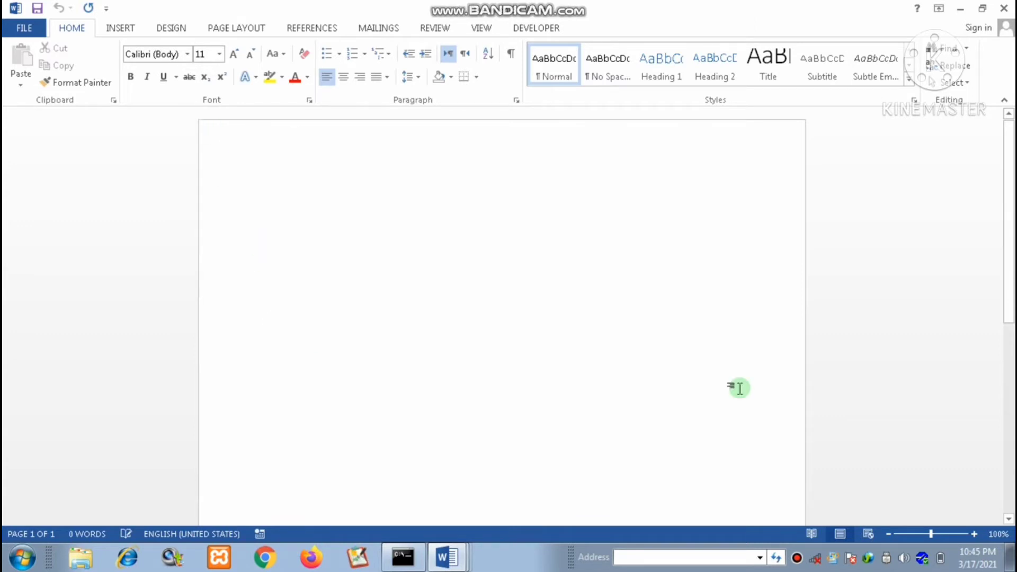
# Step: Zoom the blank page to 130% and scroll back to the top of the page
pyautogui.click(975, 534)
pyautogui.click(975, 534)
pyautogui.click(975, 534)
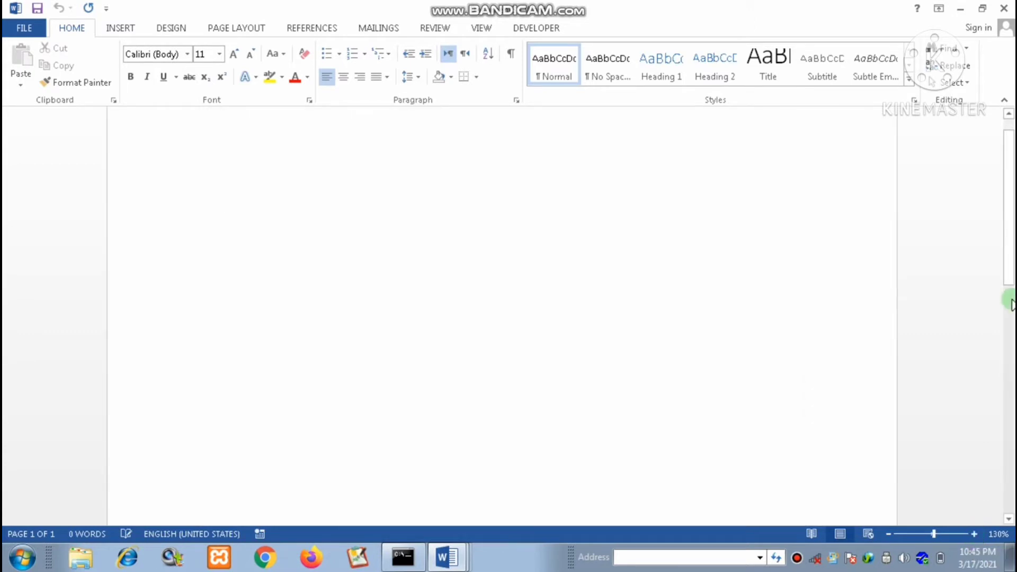
pyautogui.moveTo(1008, 273); pyautogui.dragTo(1006, 244)
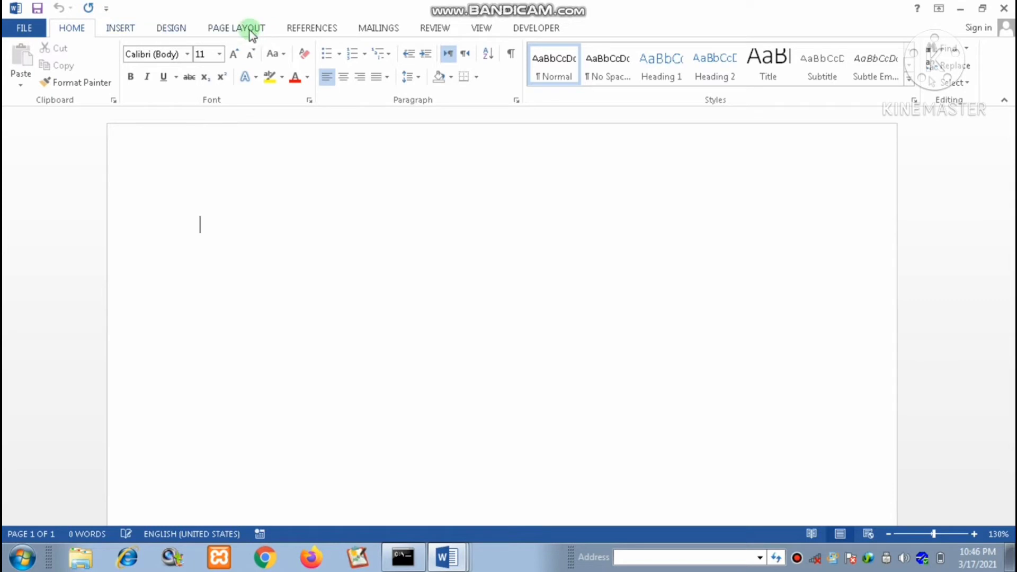
# Step: Browse the References, Mailings, Review, View and Developer tabs, ending on View
pyautogui.click(323, 33)
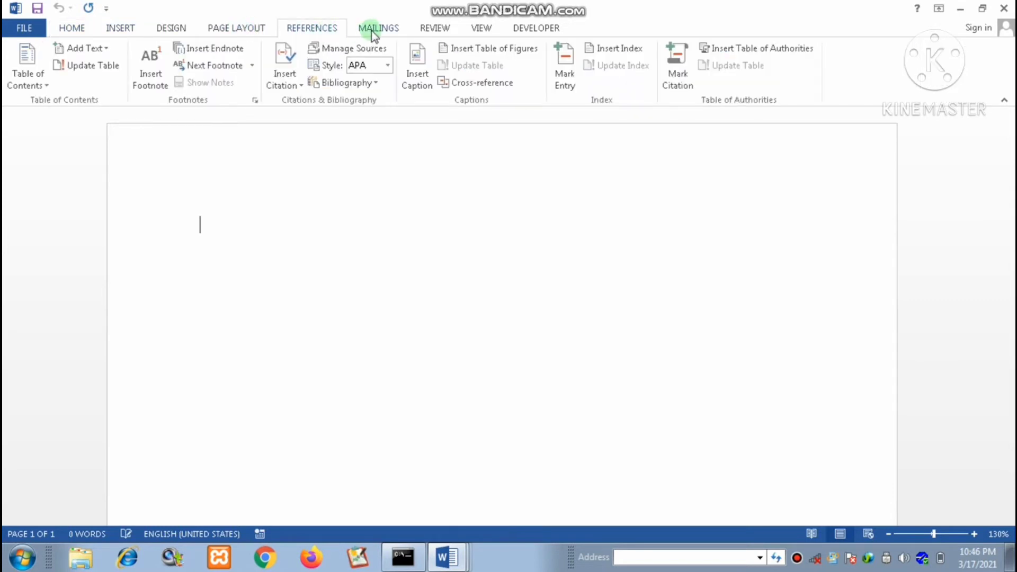
pyautogui.click(374, 30)
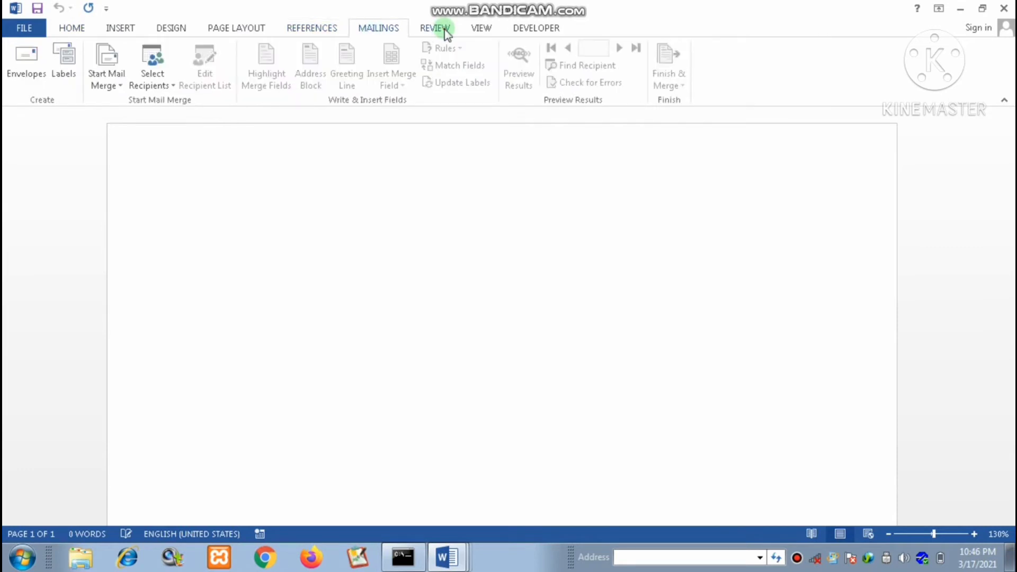
pyautogui.click(448, 33)
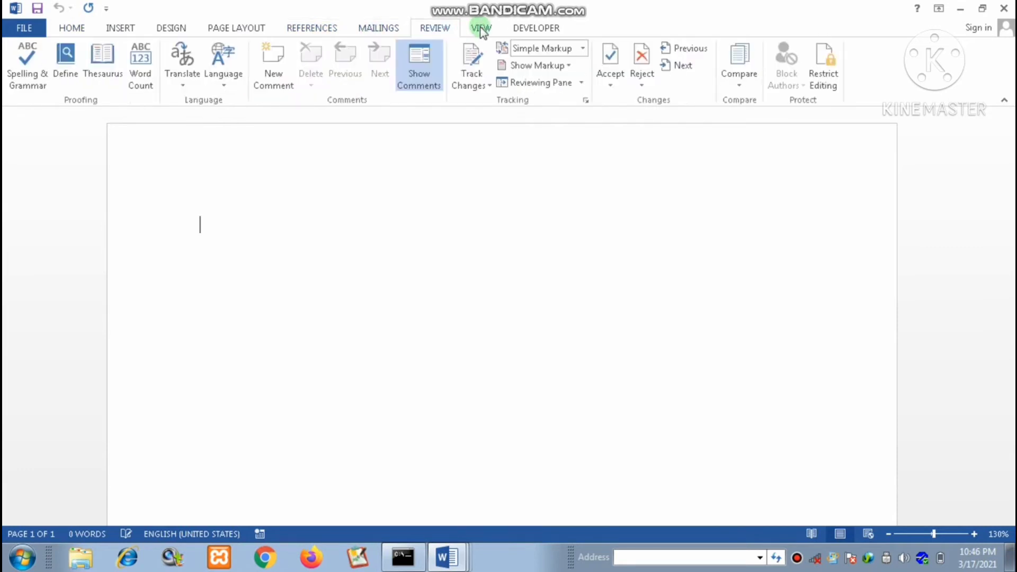
pyautogui.click(481, 30)
pyautogui.click(537, 29)
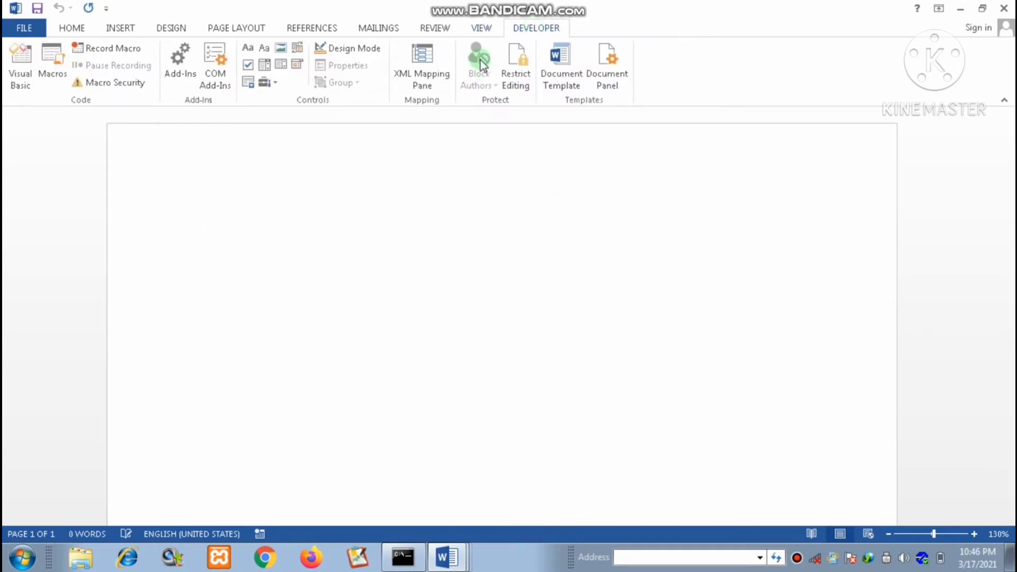
pyautogui.click(481, 29)
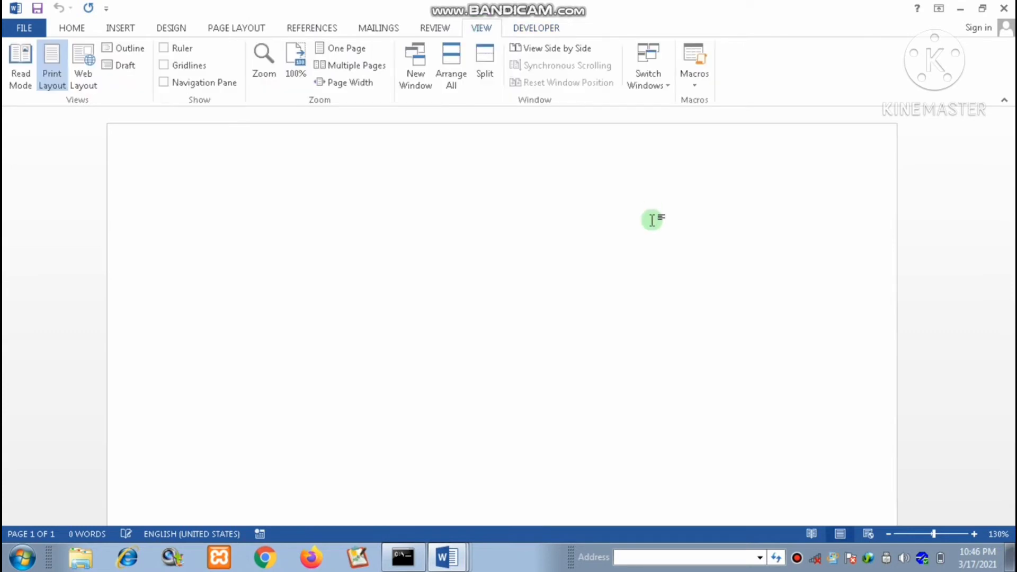
pyautogui.click(165, 48)
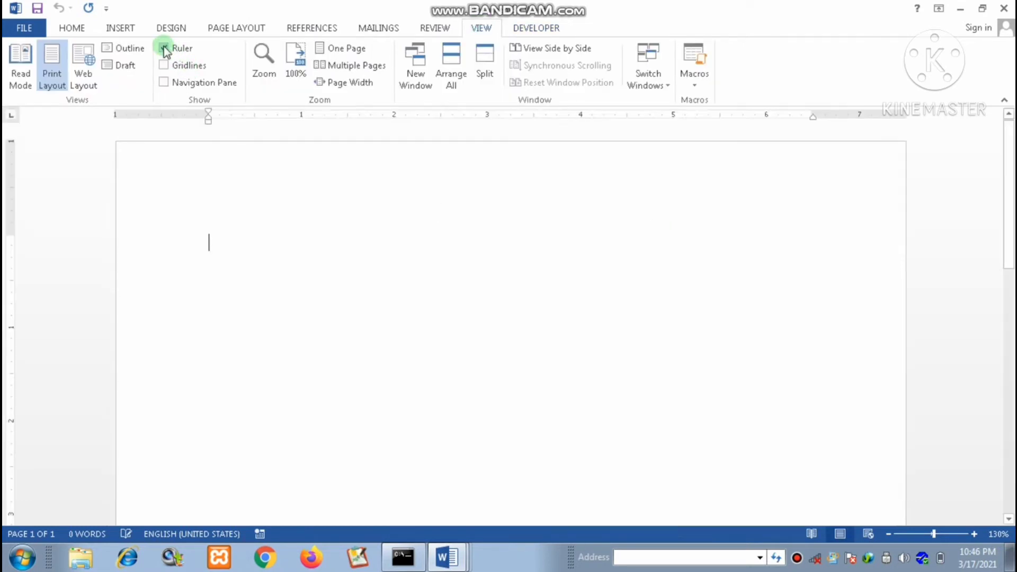
pyautogui.click(508, 200)
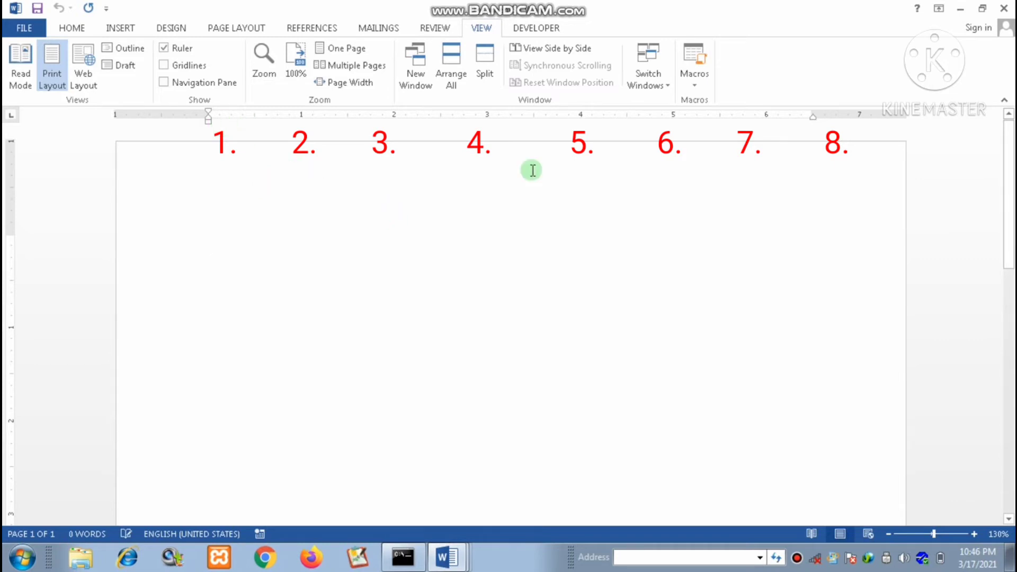
pyautogui.click(394, 116)
pyautogui.moveTo(396, 118); pyautogui.dragTo(210, 118)
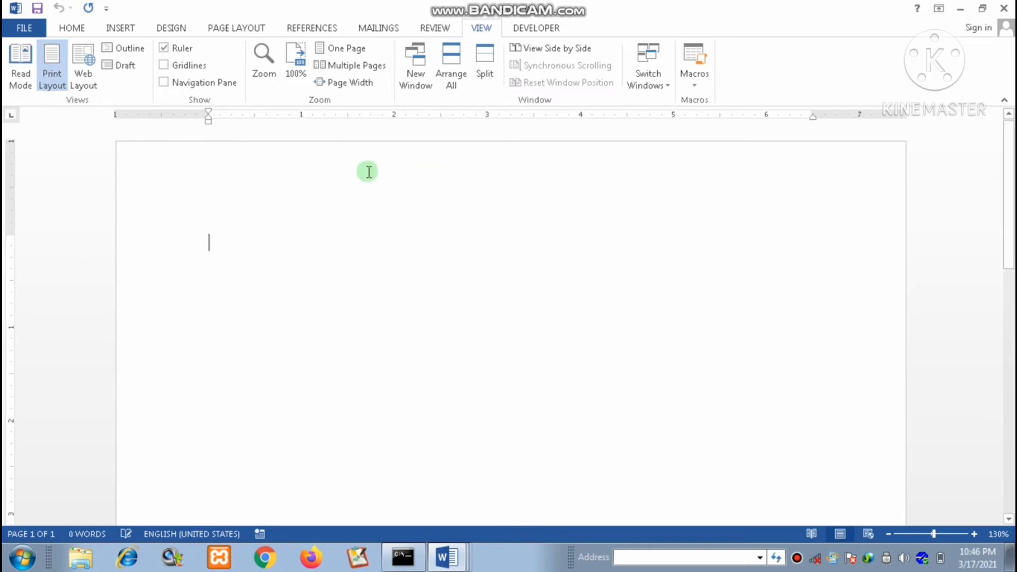
pyautogui.click(164, 48)
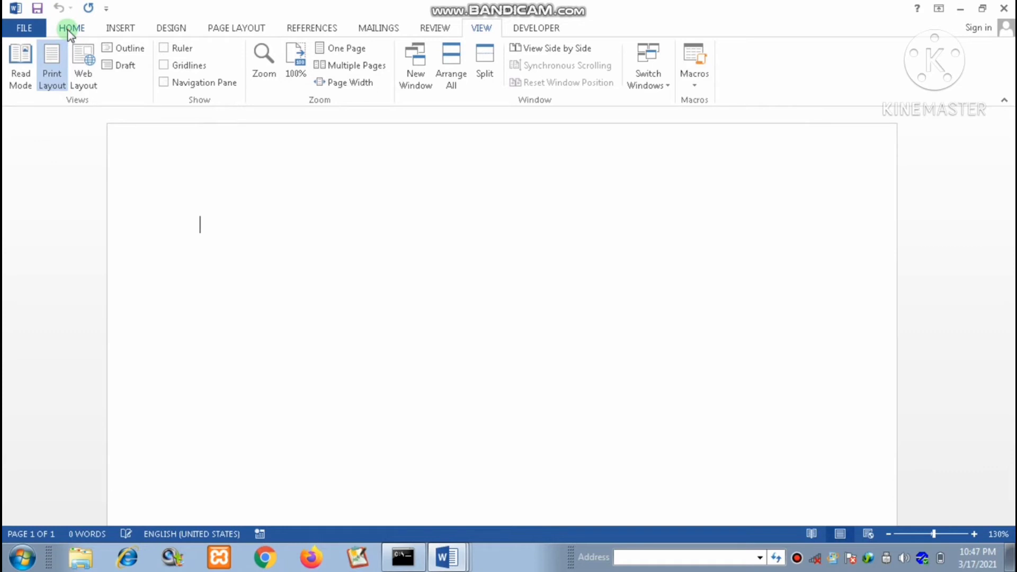
# Step: Check Ruler in the View tab's Show group to display the rulers
pyautogui.click(70, 30)
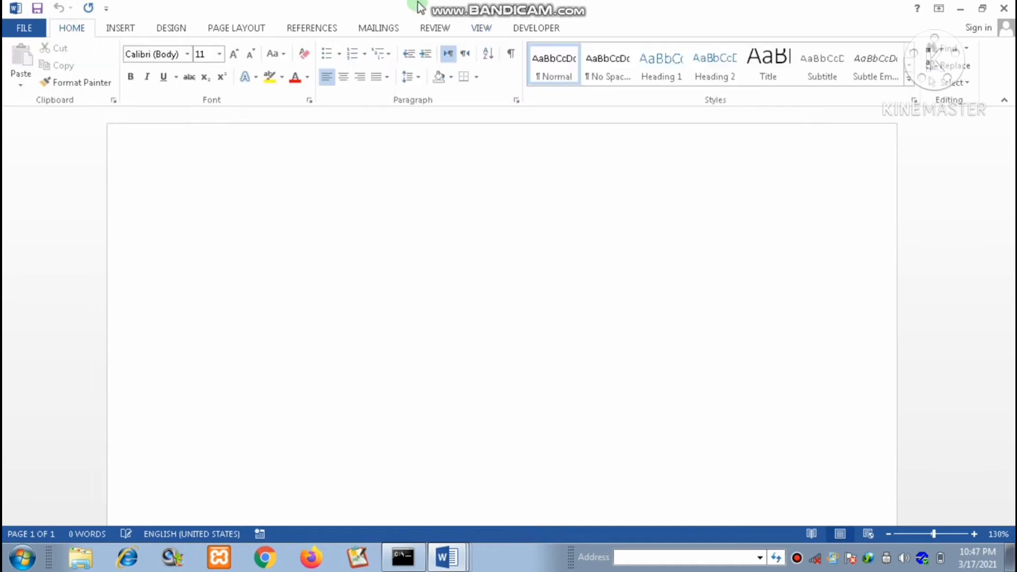
pyautogui.click(483, 29)
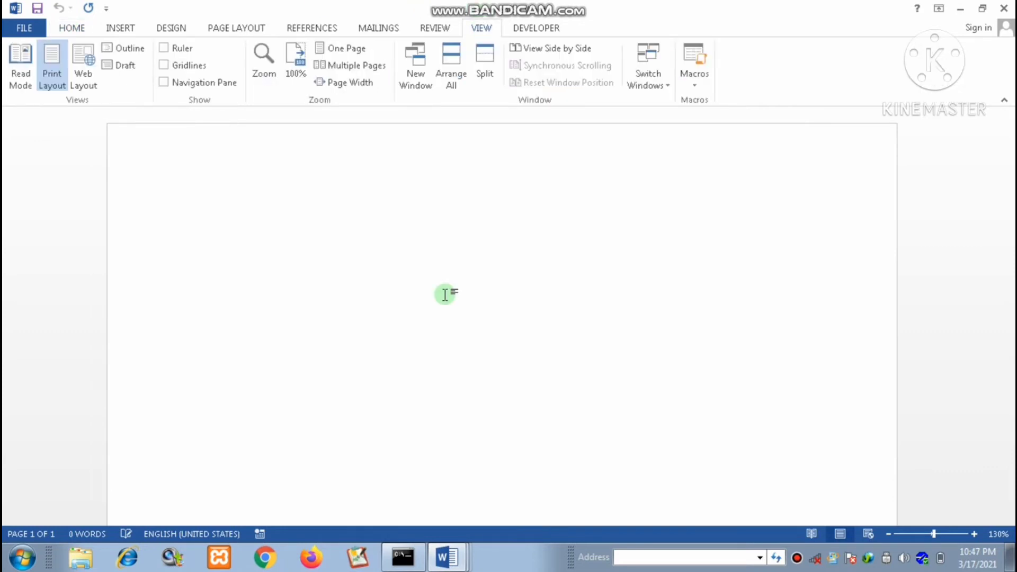
pyautogui.click(163, 49)
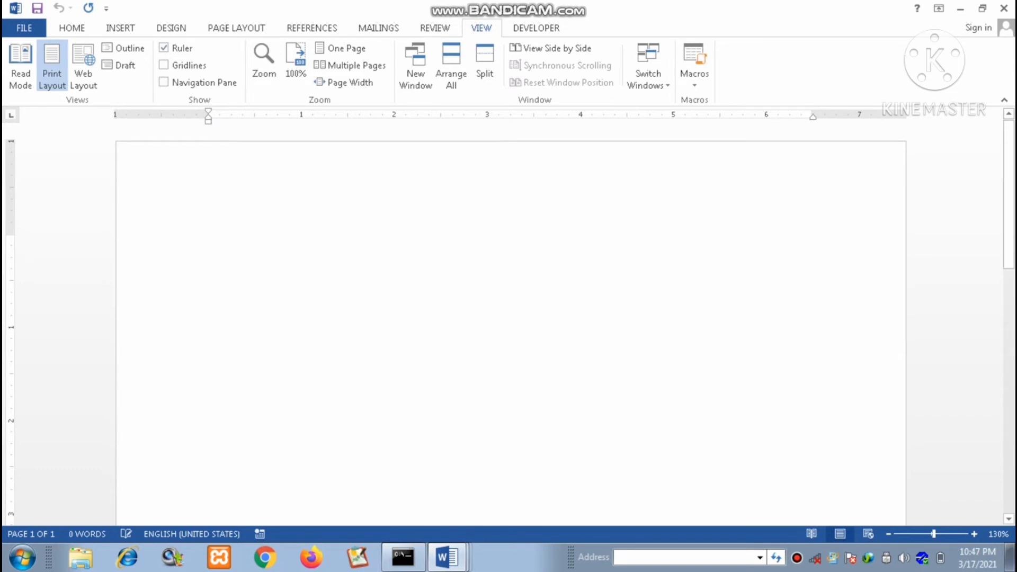
# Step: Type 'SANGAT MUDAH KAN????' and 'SELAMAT MENCOBA DAN MEMPRAKTEKAN YA...' on separate lines
pyautogui.write('SANG')
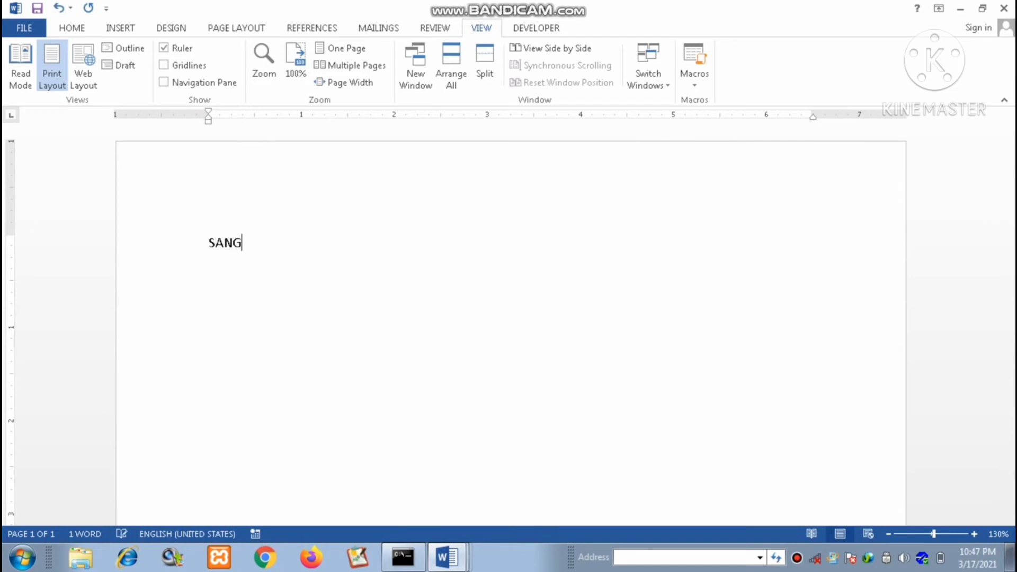
pyautogui.write('AT MUDA')
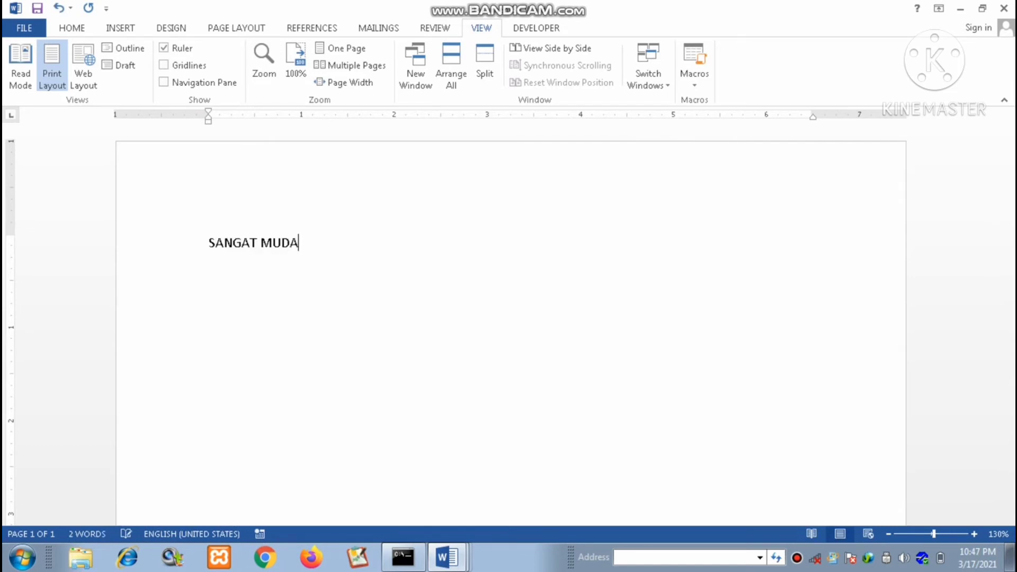
pyautogui.write('H KAN??')
pyautogui.write('??')
pyautogui.press('Return')
pyautogui.press('Return')
pyautogui.write('S')
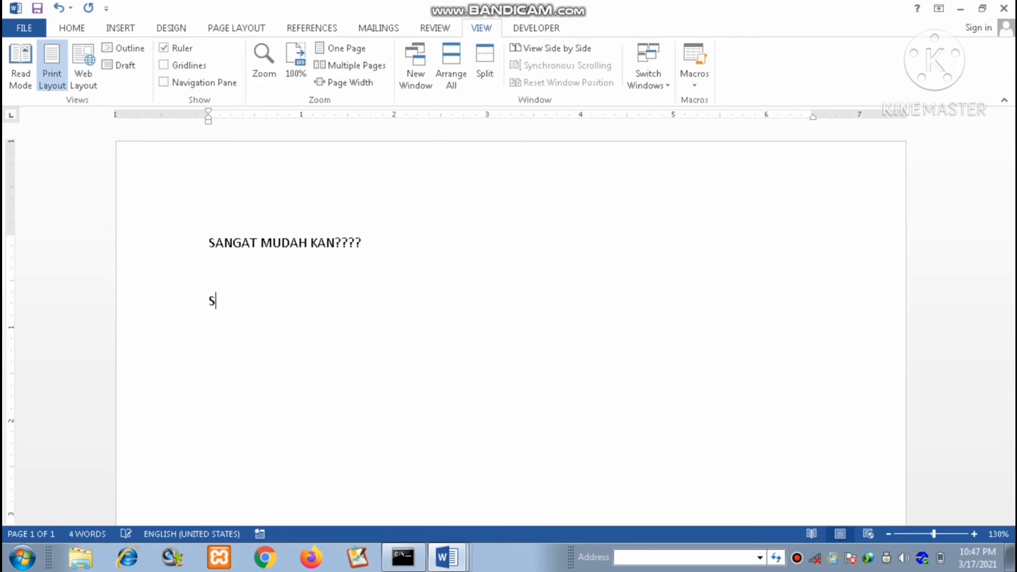
pyautogui.write('ELAMAT')
pyautogui.write(' MEN')
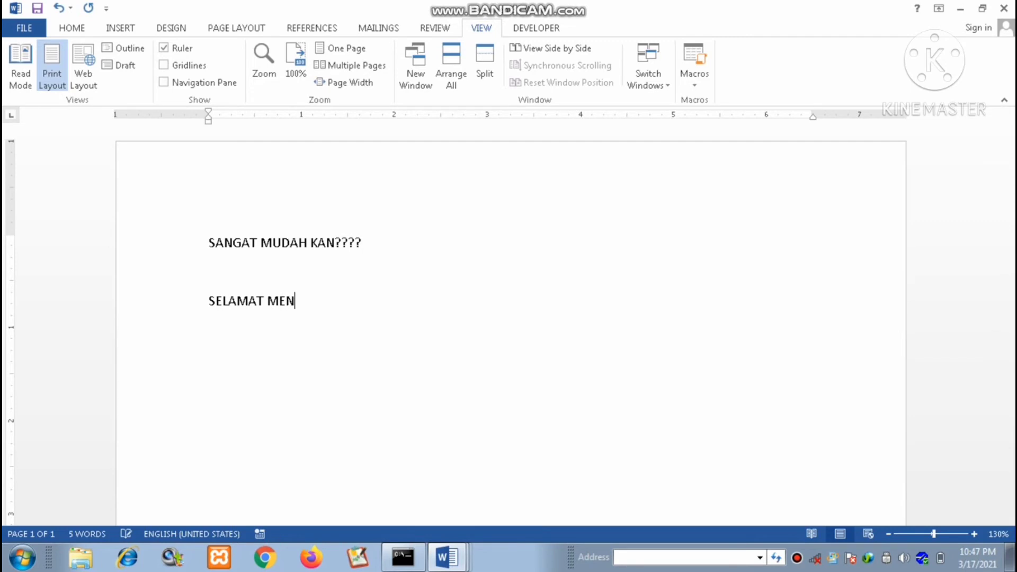
pyautogui.write('COBA DAN MEM')
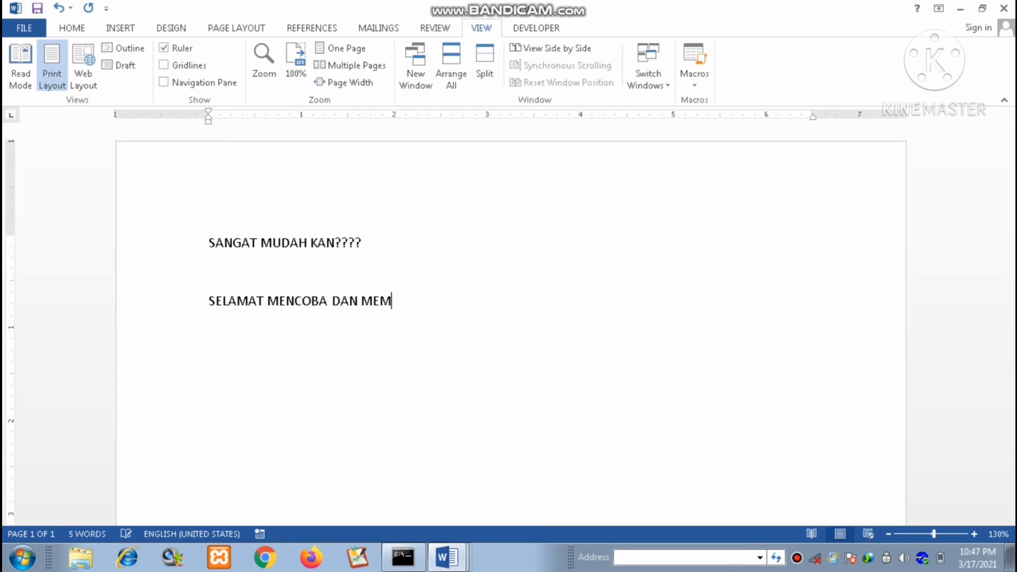
pyautogui.write('PRAKTE')
pyautogui.write('KAN YA')
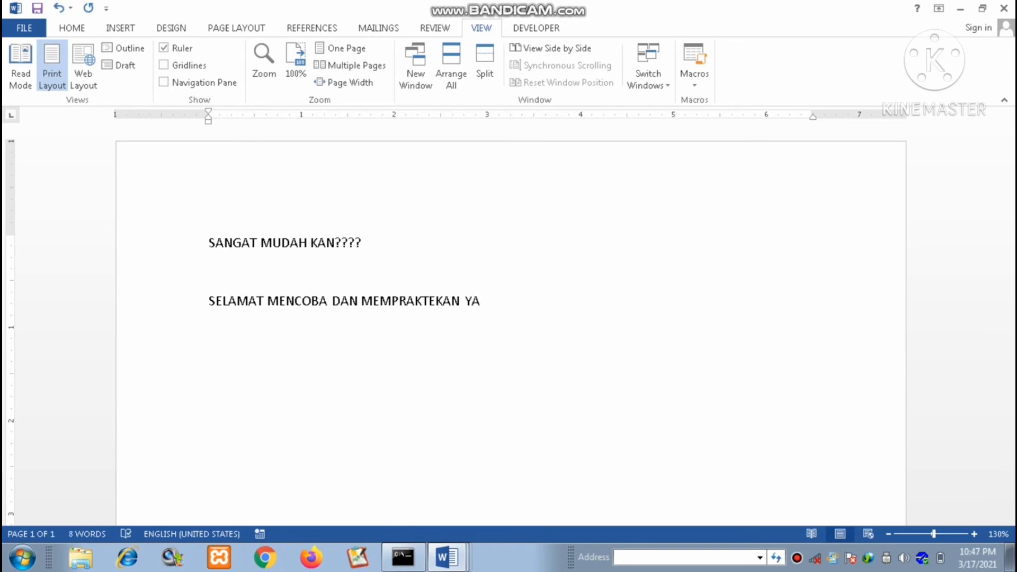
pyautogui.write('...')
pyautogui.press('Return')
# Step: Add 'JANGAN LUPA LIKE, COMMENT, SHARE AND SUBSCRIBE ☺', fixing typos, then select all text
pyautogui.write('JA')
pyautogui.write('NGAN LUPA ')
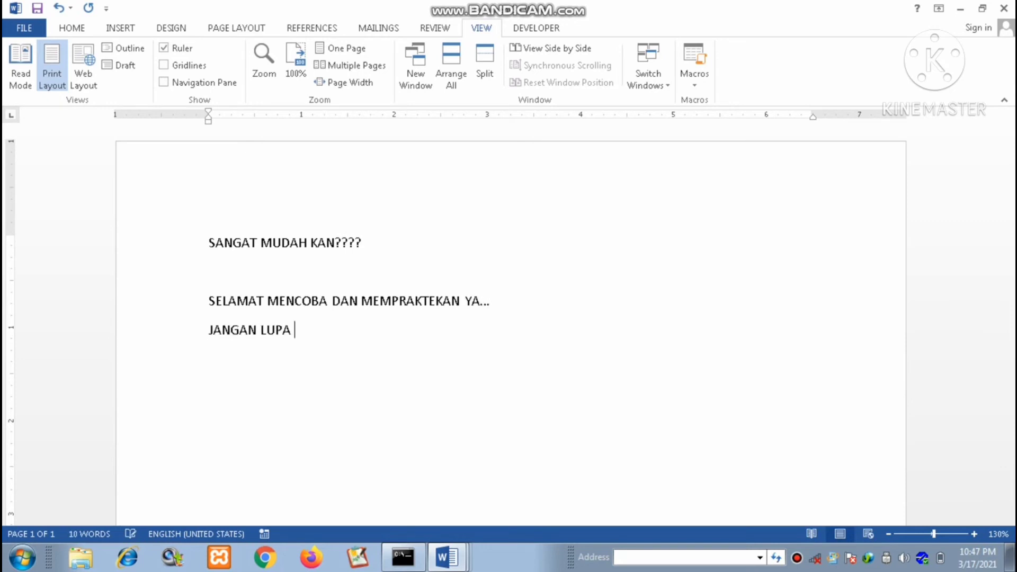
pyautogui.write('LIKE, ')
pyautogui.write('COMMAN')
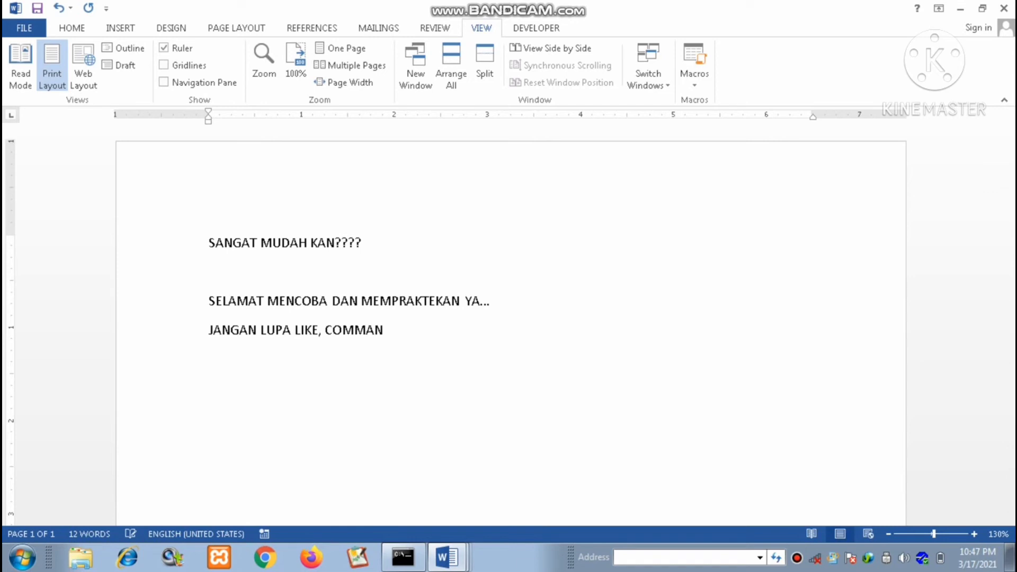
pyautogui.press('BackSpace')
pyautogui.press('BackSpace')
pyautogui.write('EN')
pyautogui.write('T ')
pyautogui.write('AND')
pyautogui.press('BackSpace')
pyautogui.press('BackSpace')
pyautogui.press('BackSpace')
pyautogui.press('BackSpace')
pyautogui.press('BackSpace')
pyautogui.write(', SH')
pyautogui.write('ARE AN')
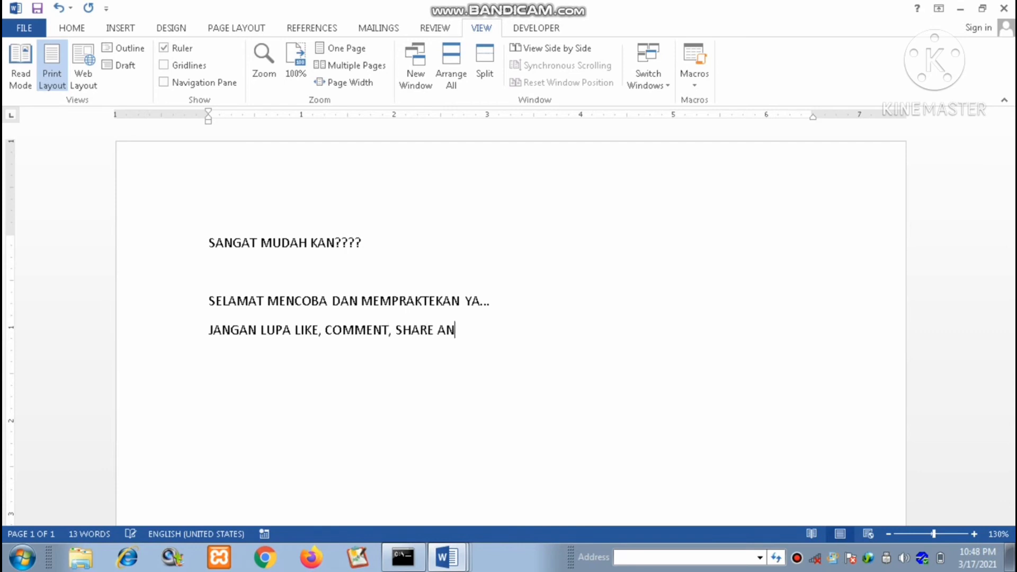
pyautogui.write('D SUBS')
pyautogui.write('CRIBE ')
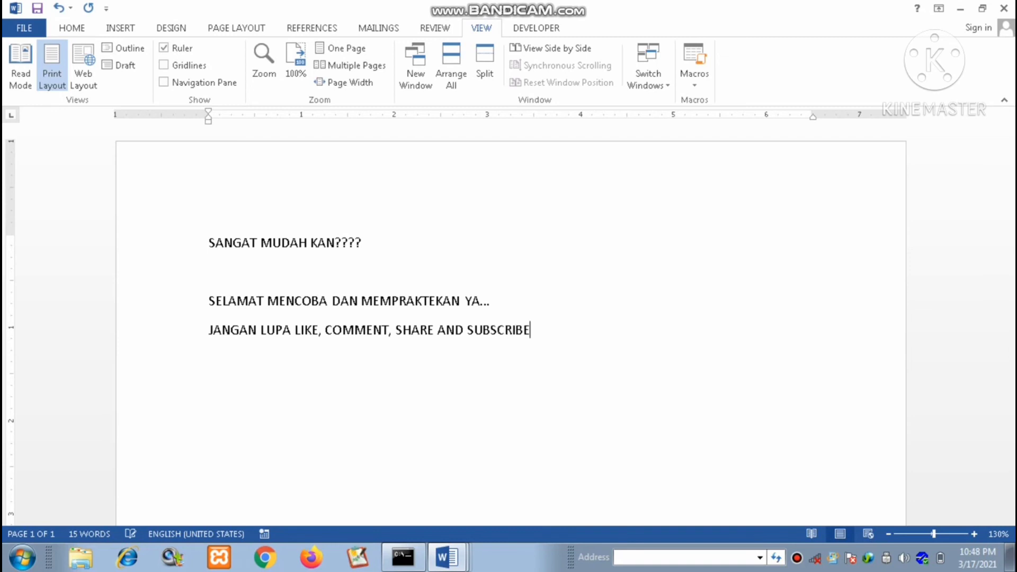
pyautogui.write(':)')
pyautogui.press('Return')
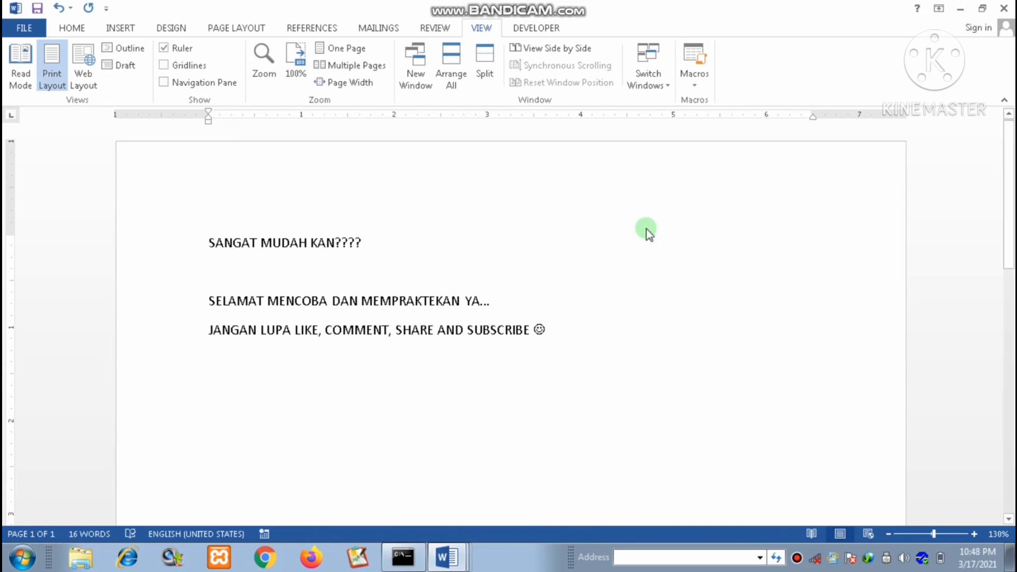
pyautogui.hotkey('ctrl', 'a')
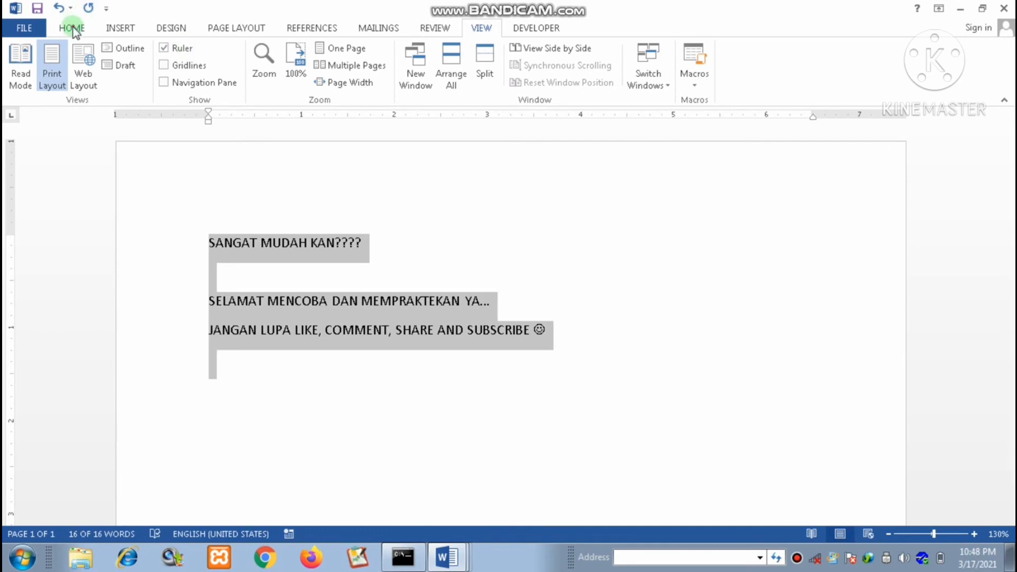
# Step: Set all the selected text to 20 pt and highlight it in yellow
pyautogui.click(72, 28)
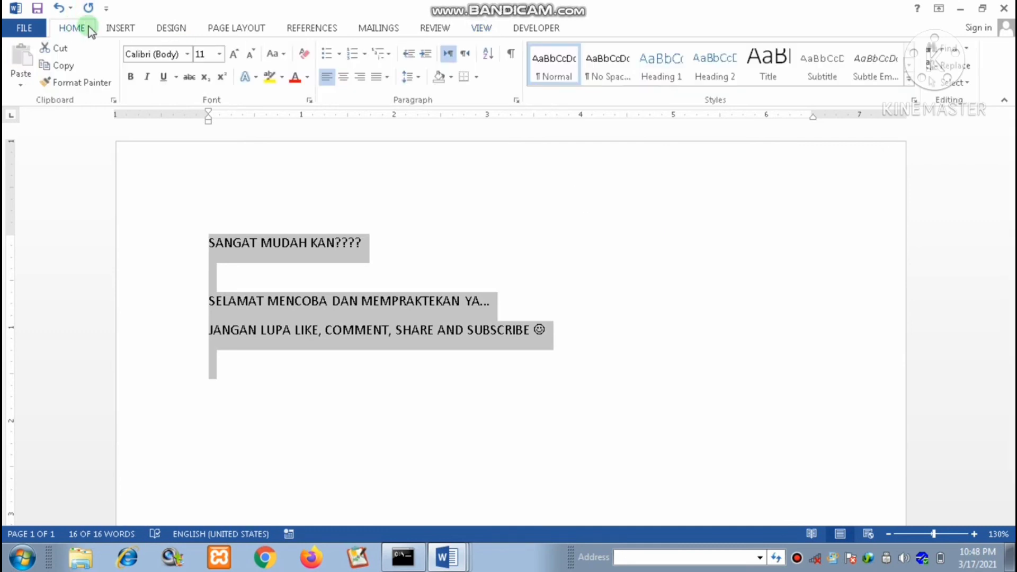
pyautogui.click(199, 54)
pyautogui.write('2')
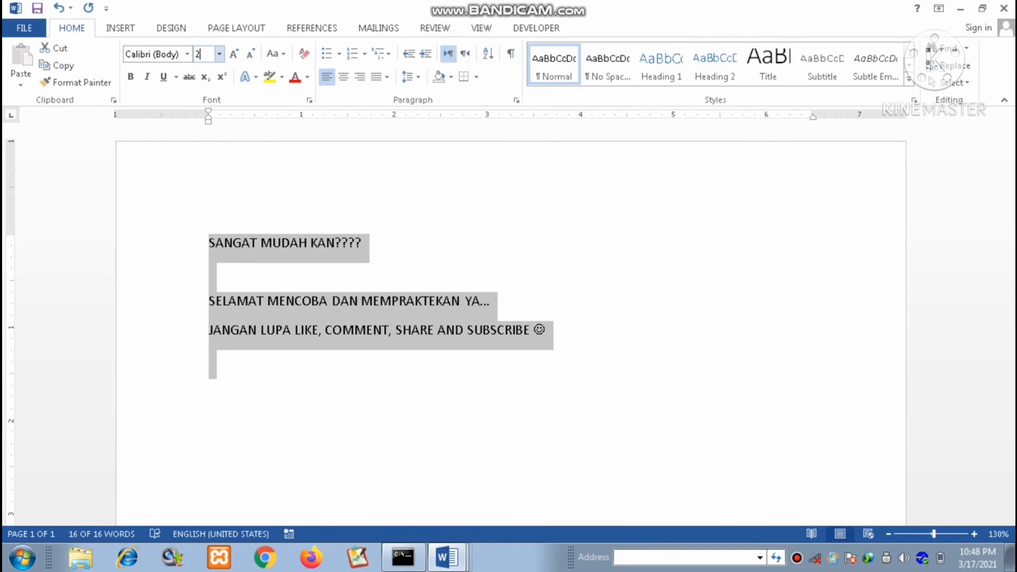
pyautogui.write('0')
pyautogui.press('Return')
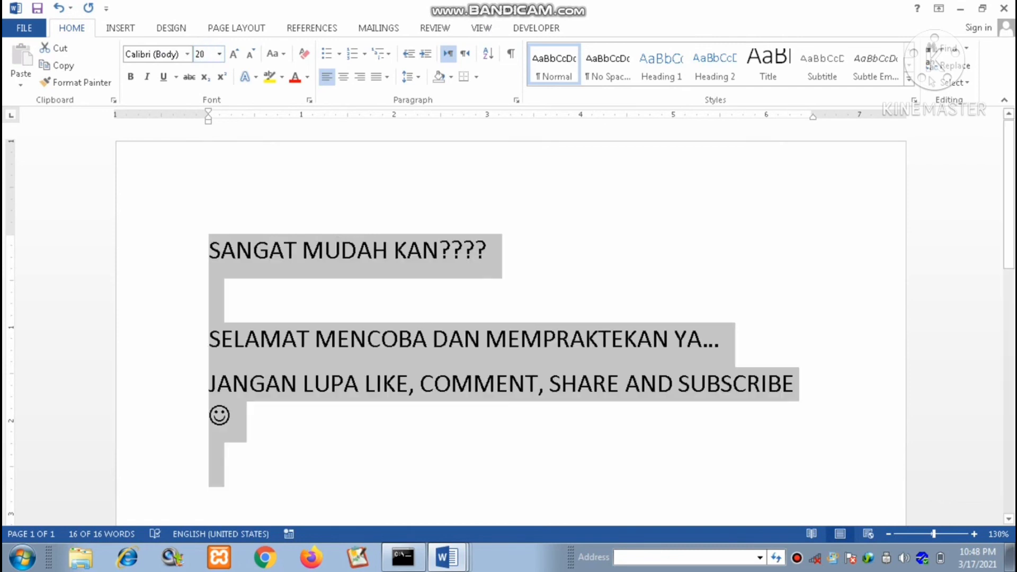
pyautogui.click(468, 59)
pyautogui.click(269, 77)
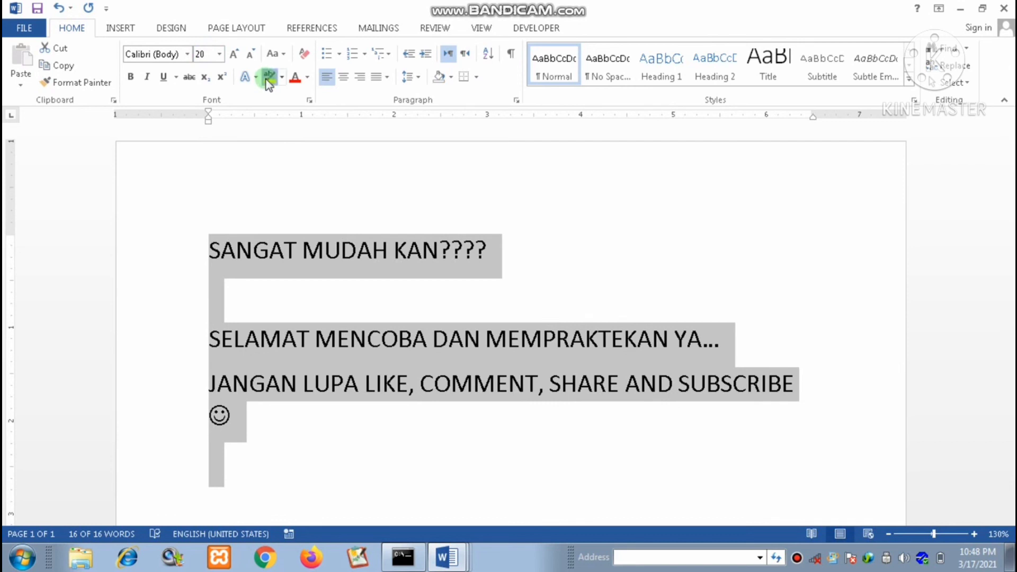